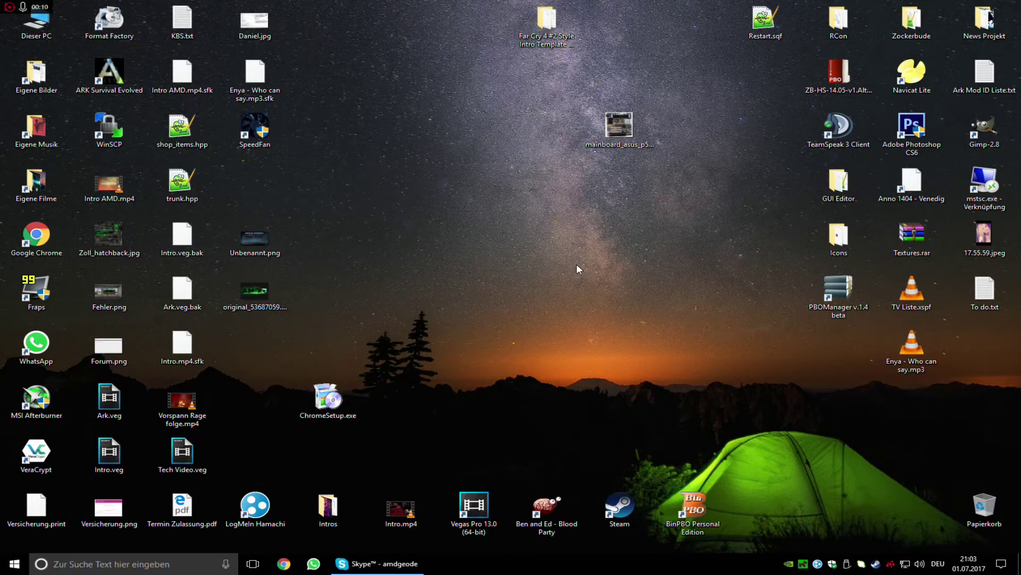
Launch MSI Afterburner and reposition its window near the middle of the desktop
key(super)
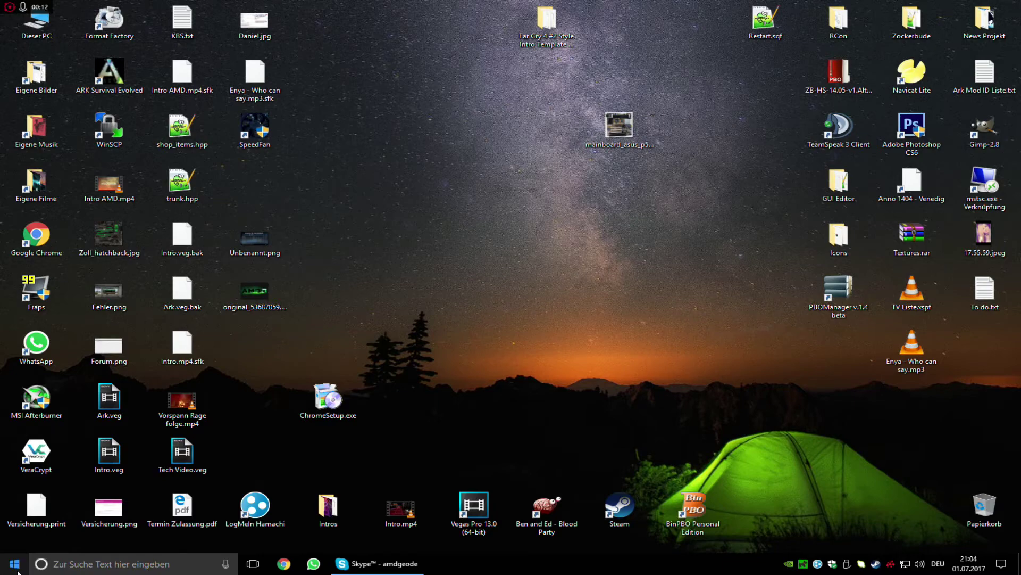
text(after)
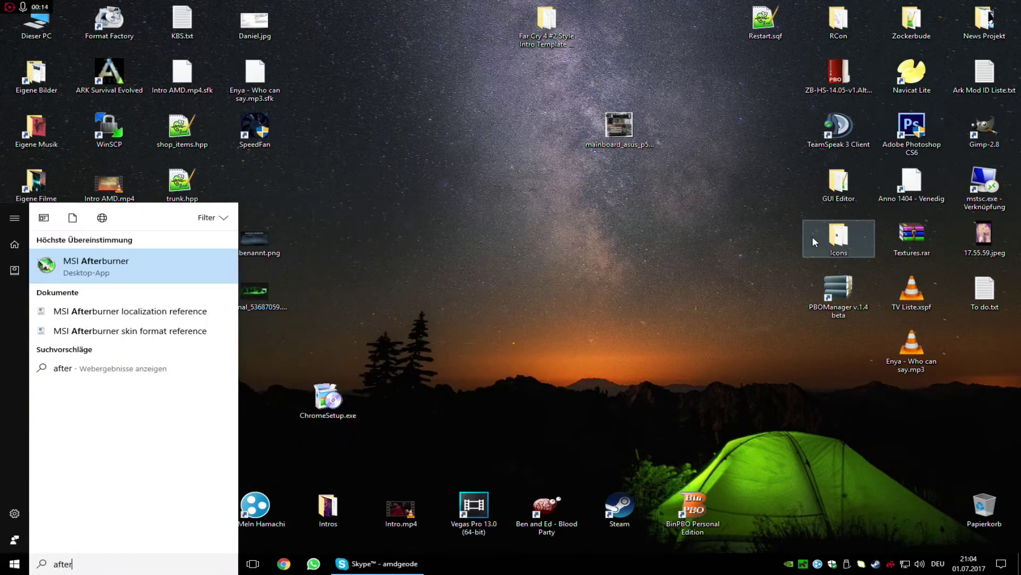
key(Return)
key(Left)
key(Return)
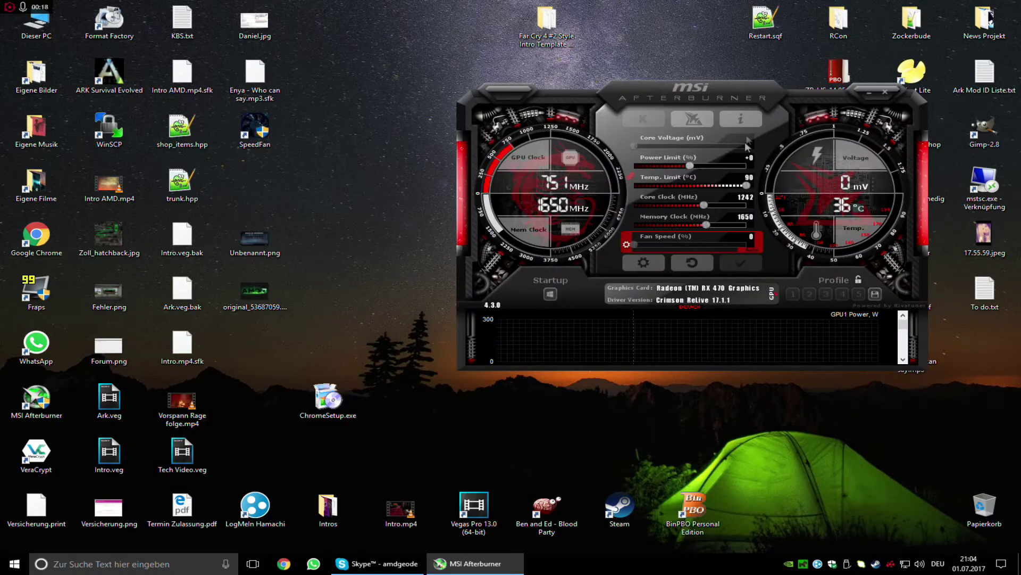
drag(701, 94, 532, 79)
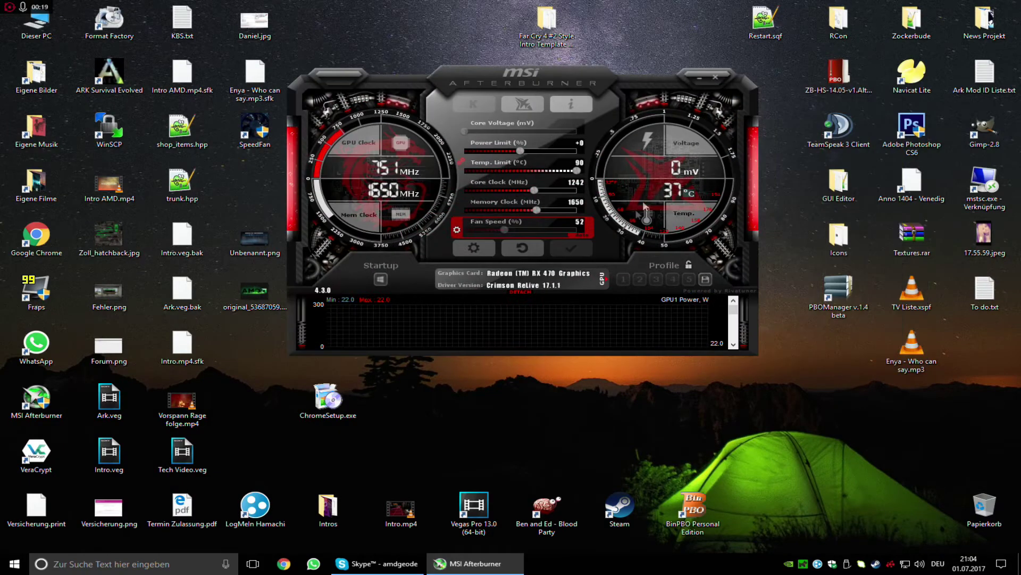
Show the list of installed GPUs and compare the readings of the RX 470, G72 and HD entries, finishing on G72
click(605, 280)
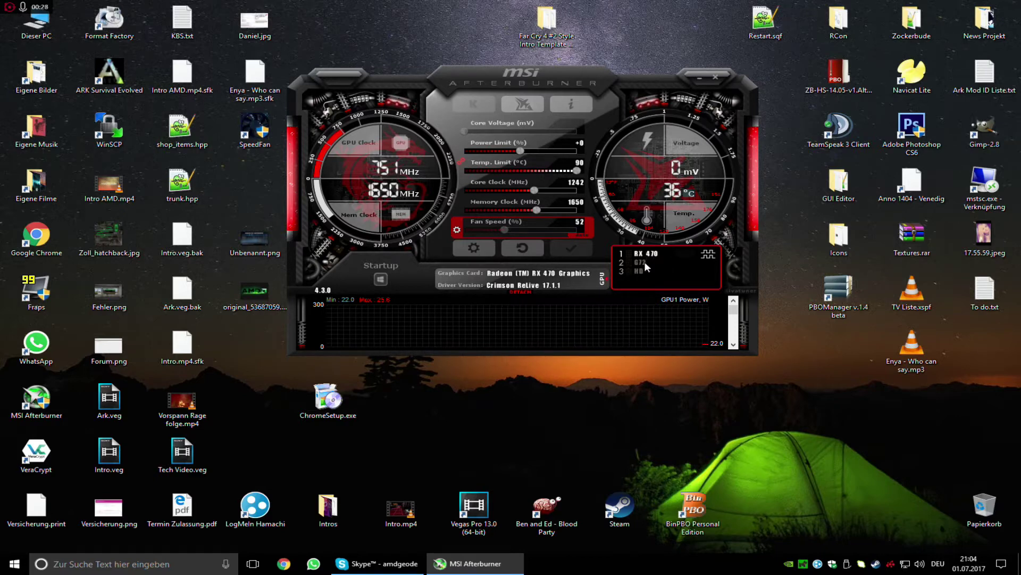
click(646, 263)
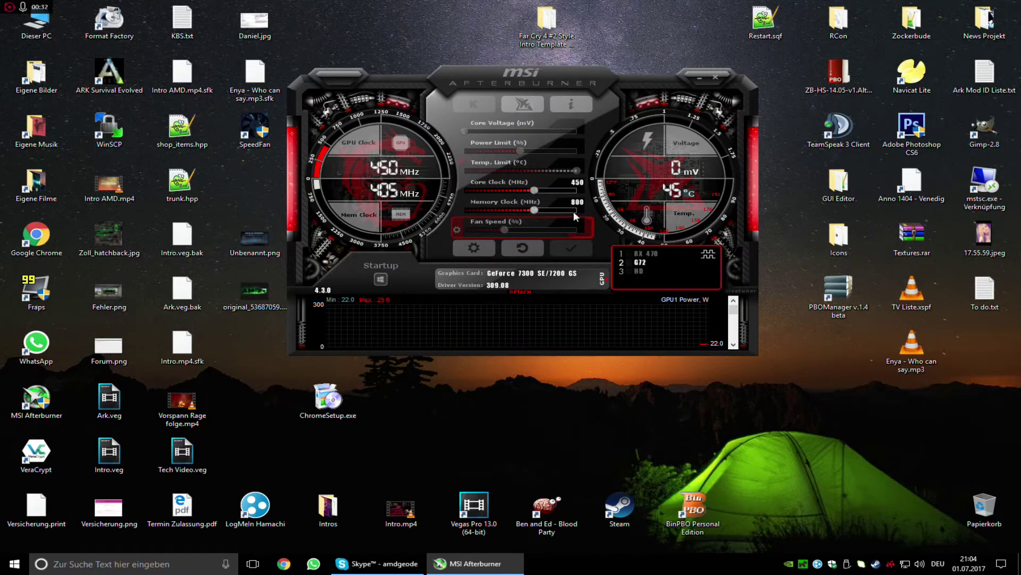
click(646, 253)
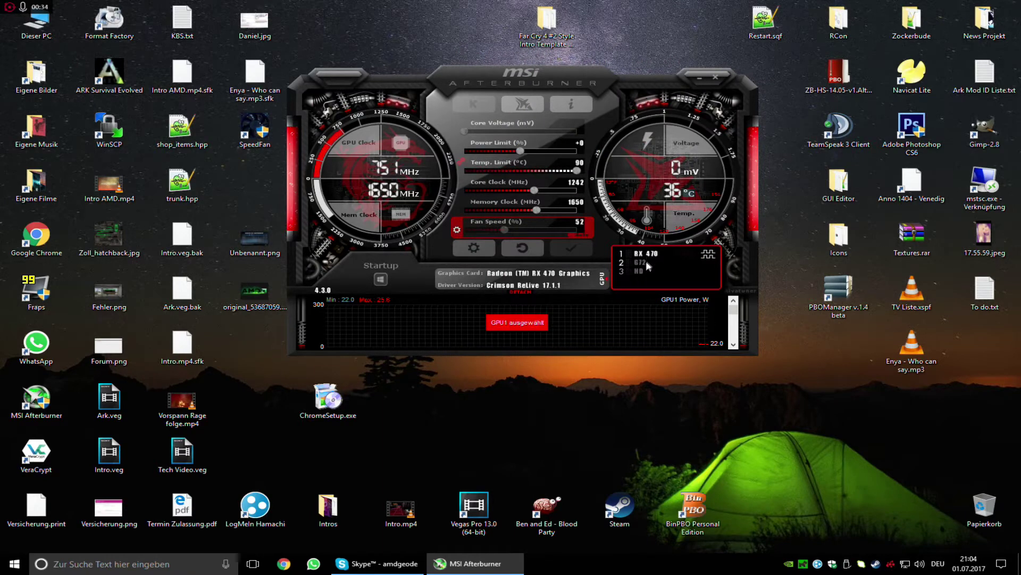
click(647, 262)
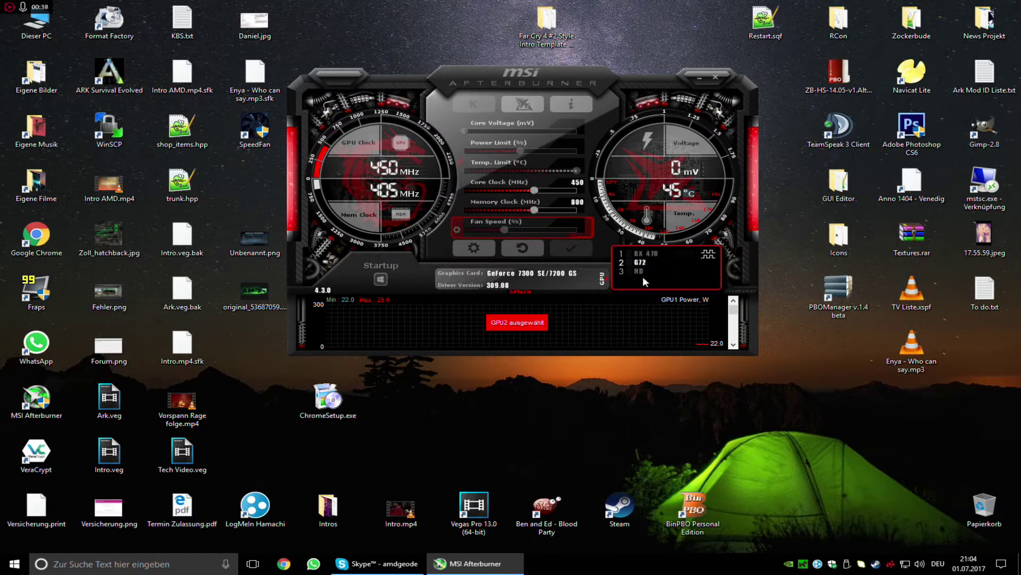
click(641, 271)
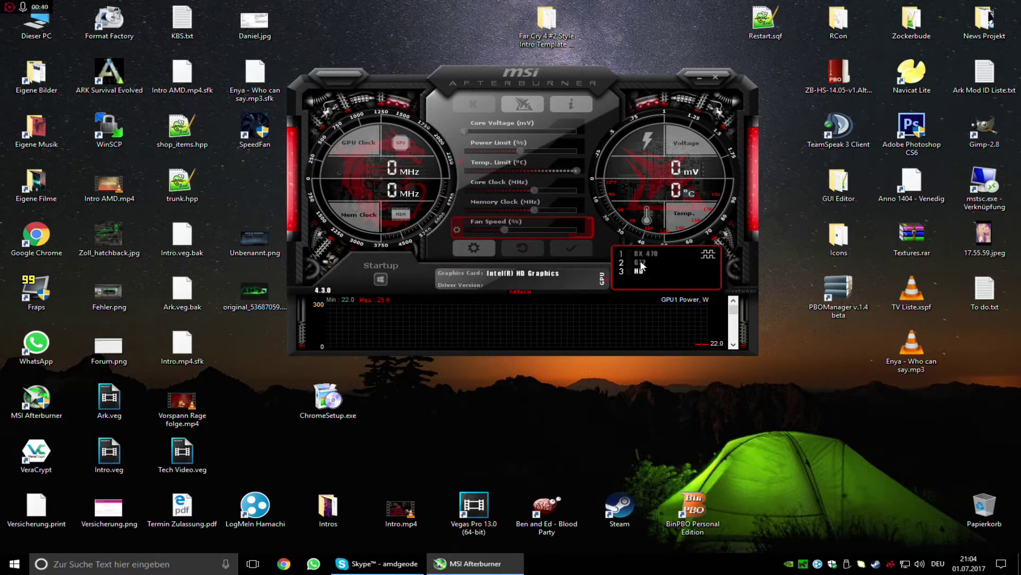
click(643, 262)
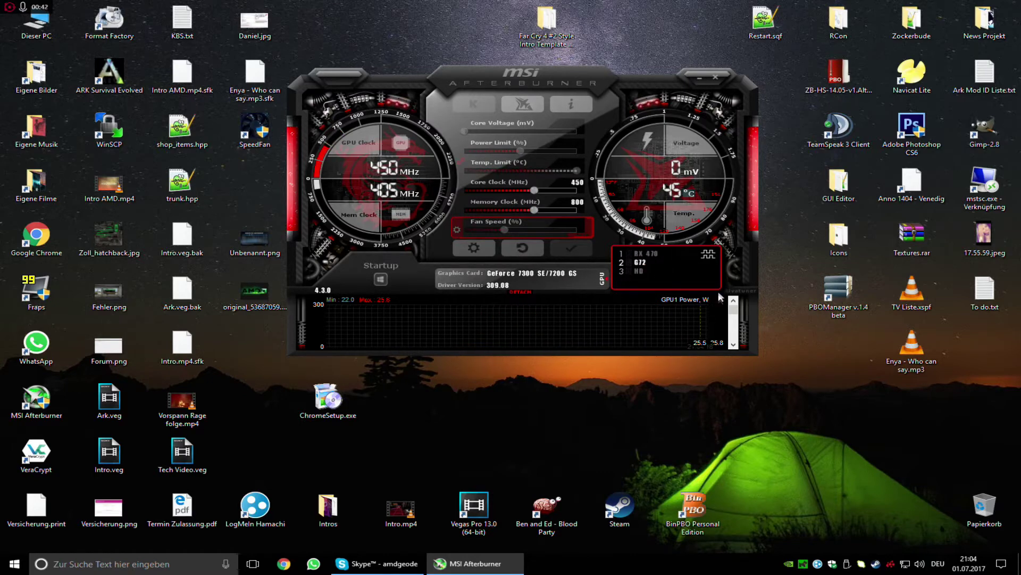
Reopen the minimized Afterburner window, compare the RX 470 and G72 readings again, and minimize it with RX 470 selected
click(698, 77)
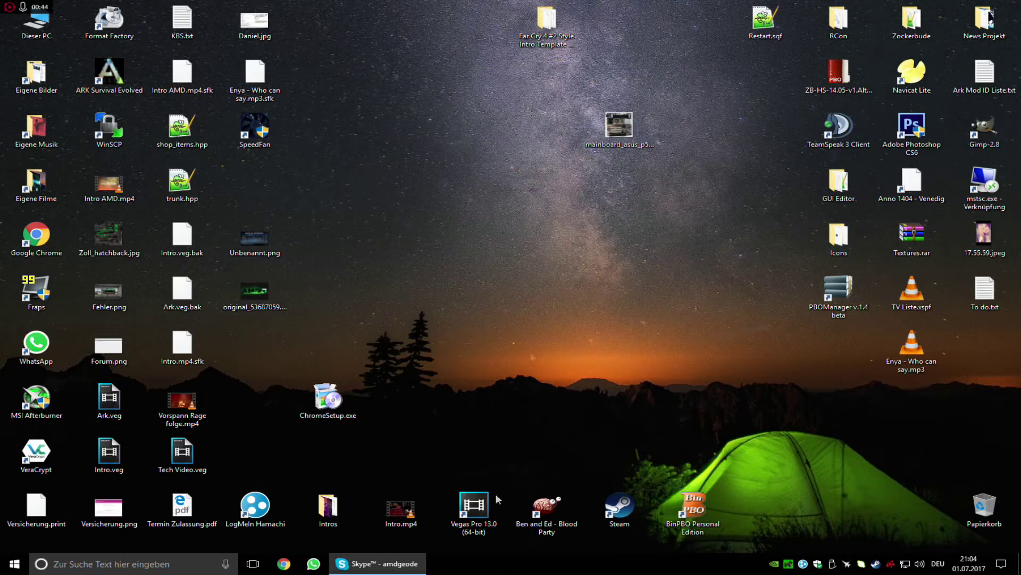
click(847, 564)
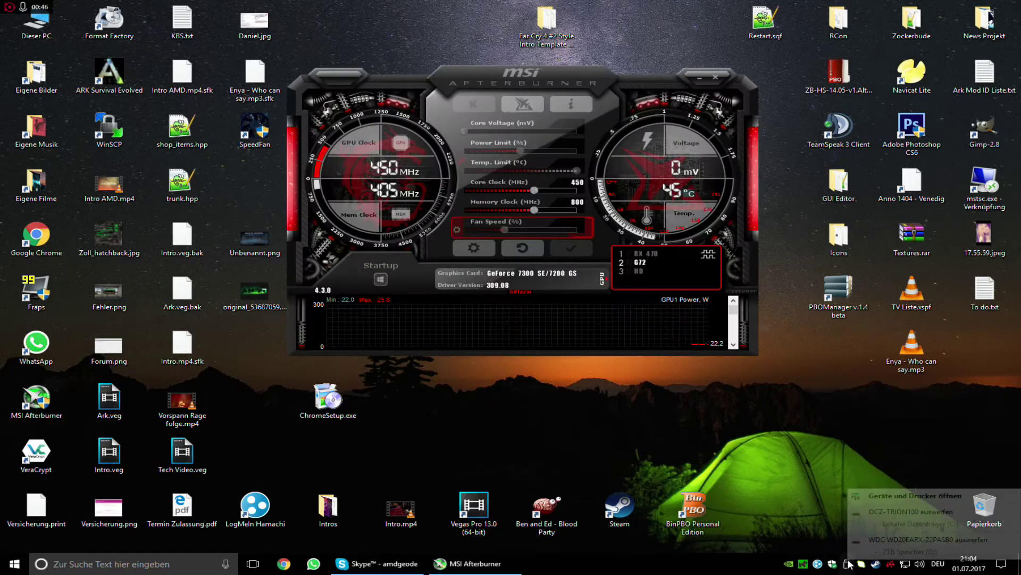
click(644, 254)
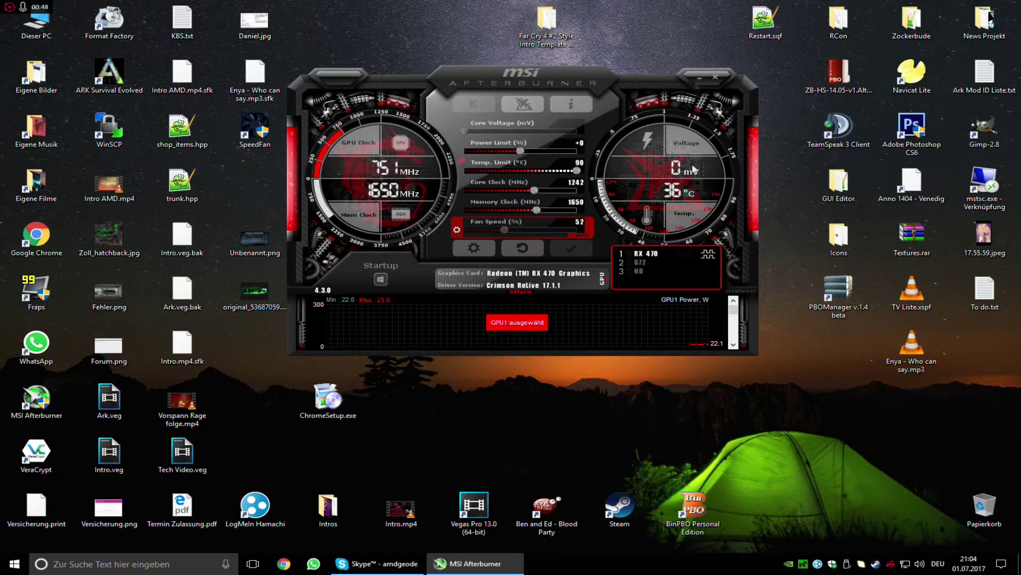
click(642, 259)
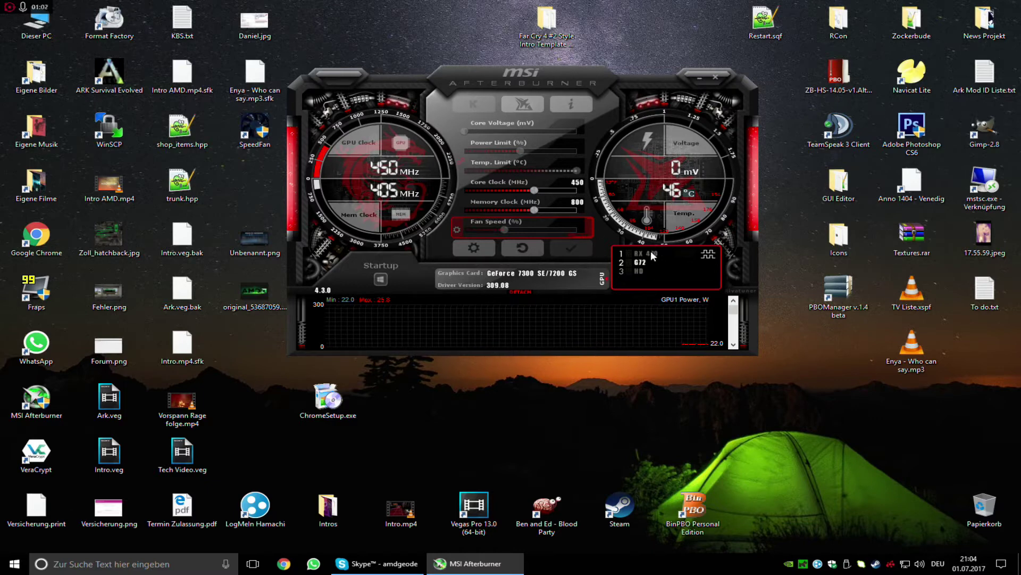
click(650, 251)
click(699, 80)
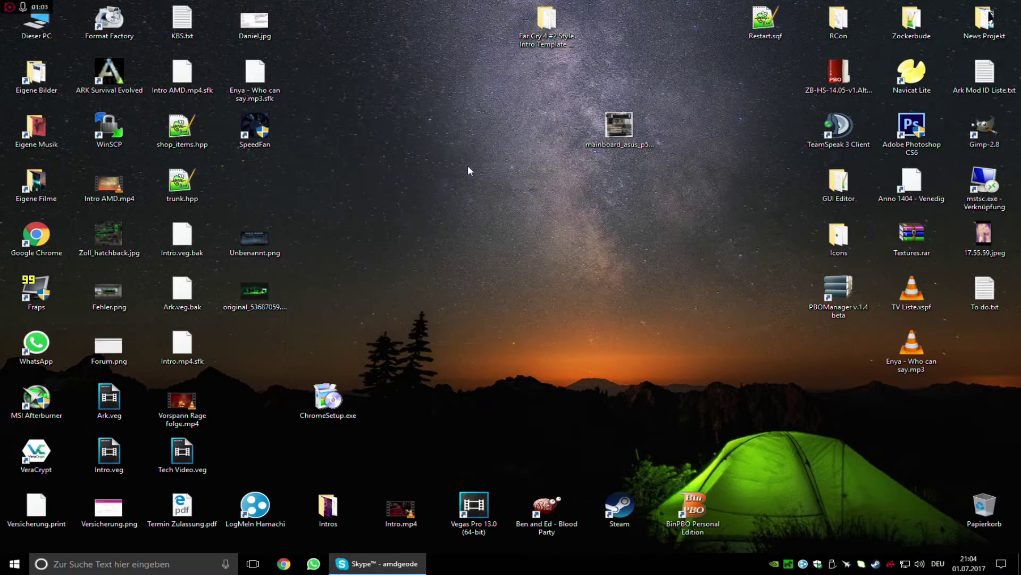
Switch to the NVIDIA Systemsteuerung, look over the multiple-display setup and maximize the window
right_click(529, 108)
click(579, 212)
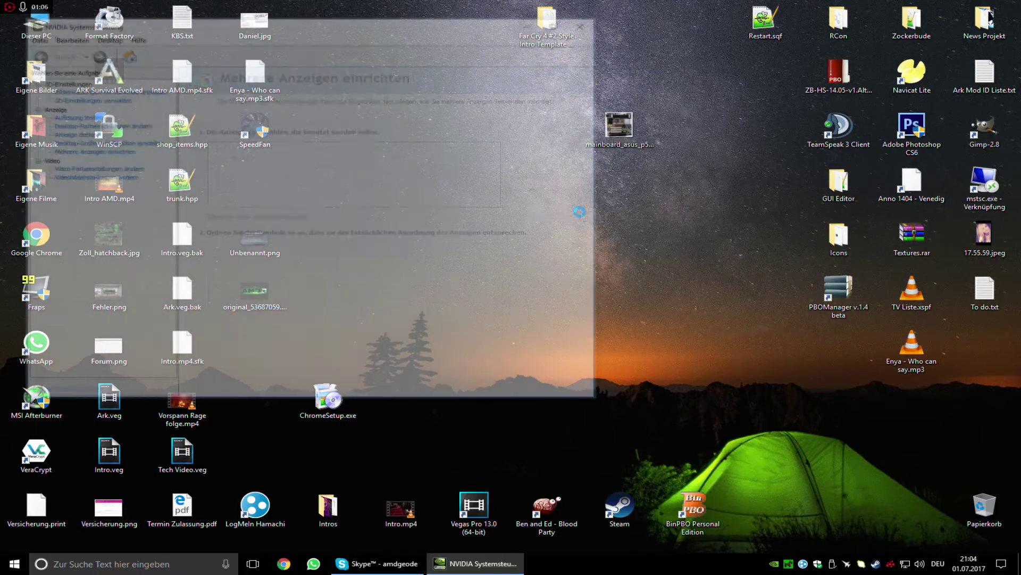
drag(273, 27, 573, 52)
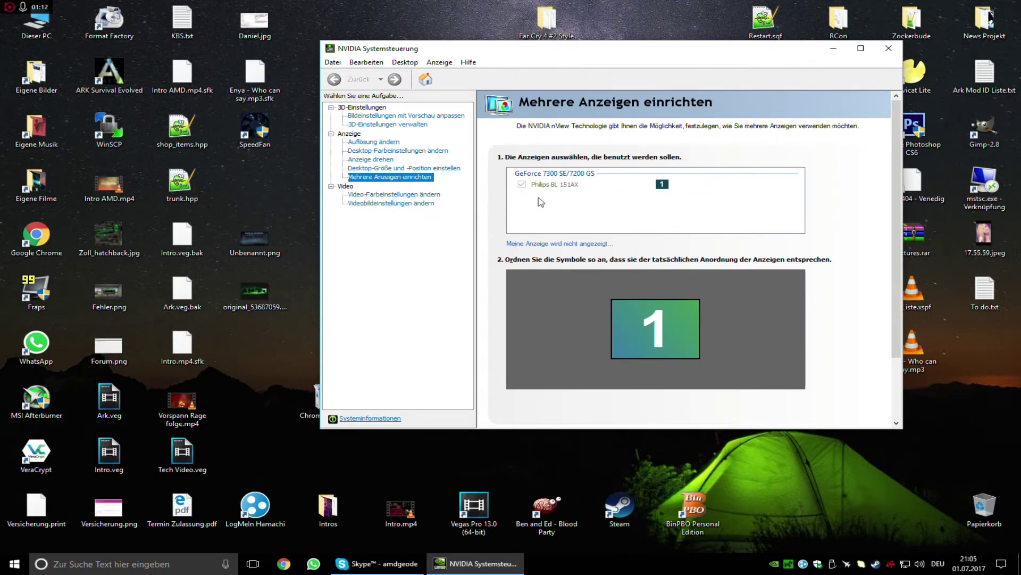
scroll(506, 379, down, 3)
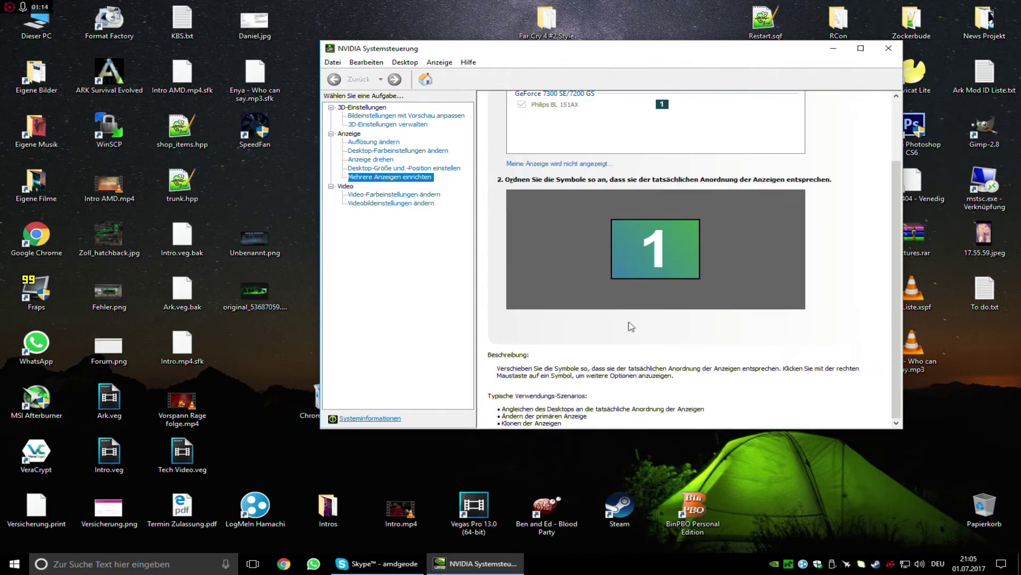
click(862, 51)
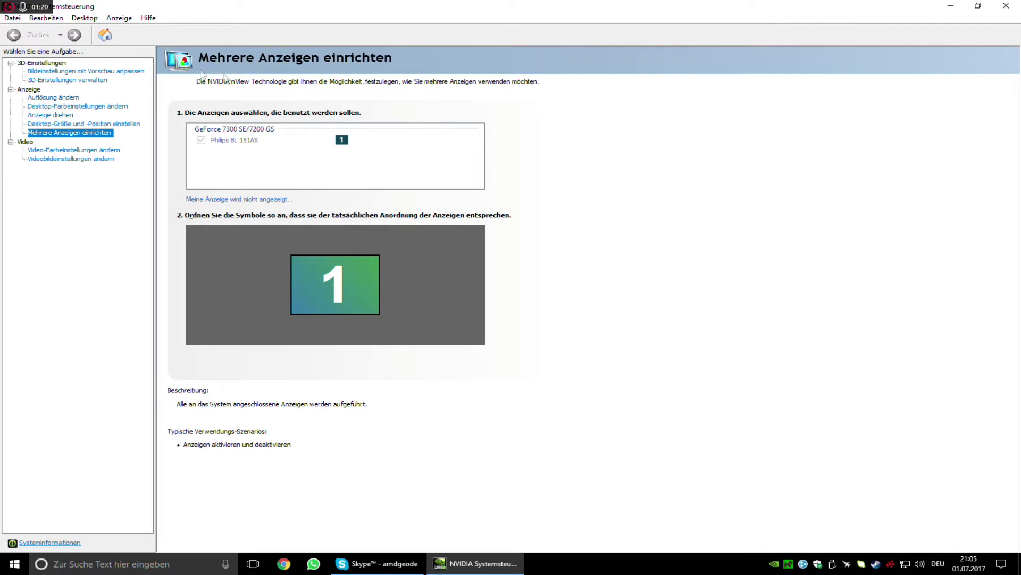
Review the 3D settings and the resolution options, including the custom resolution dialog, without changing anything
click(61, 71)
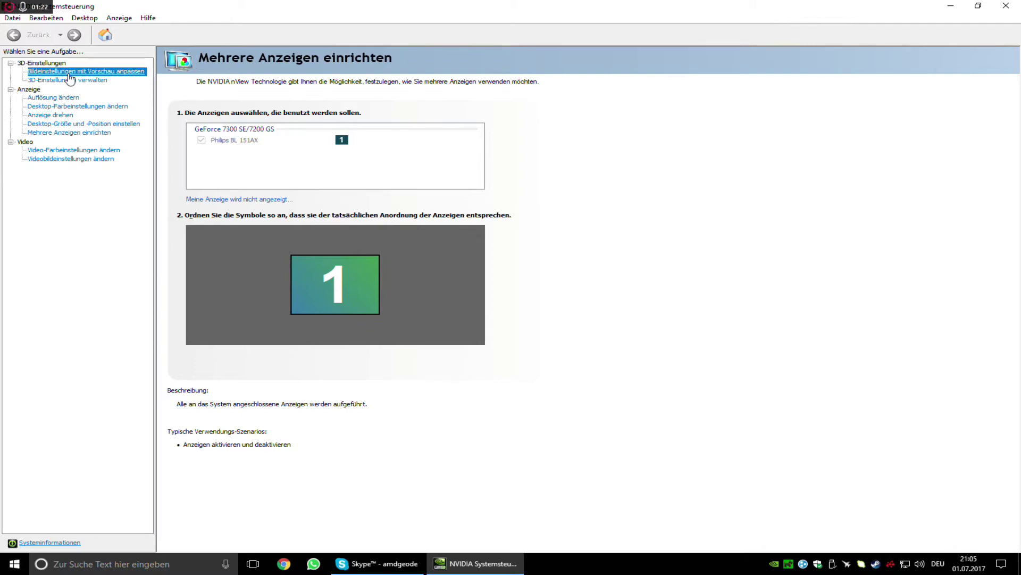
click(59, 81)
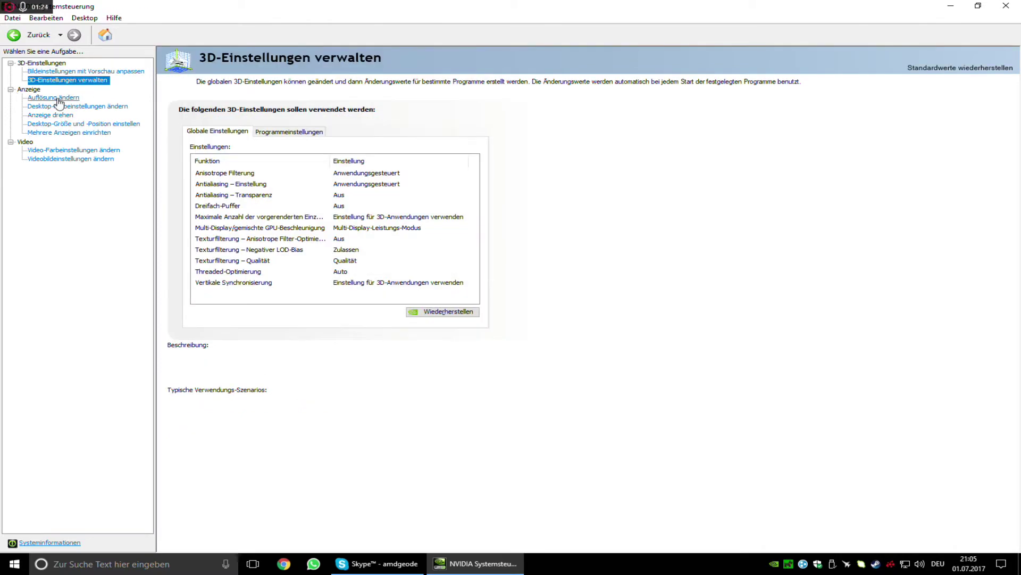
click(59, 99)
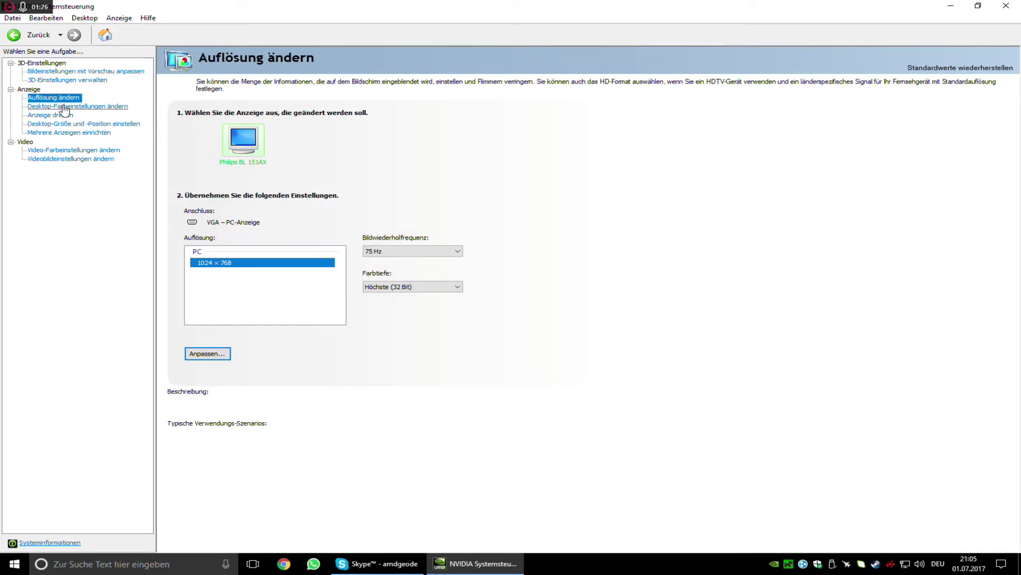
click(212, 355)
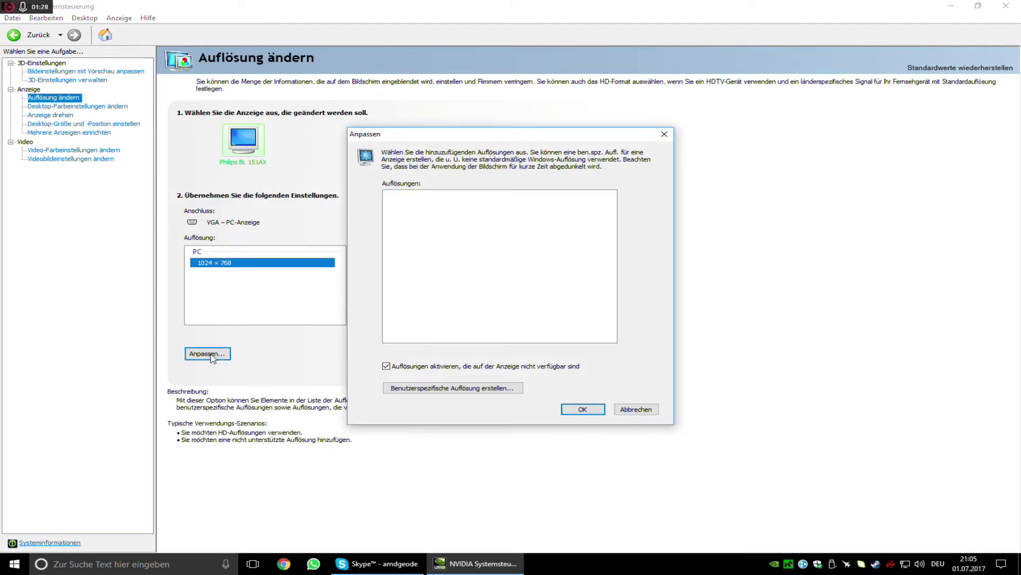
click(636, 409)
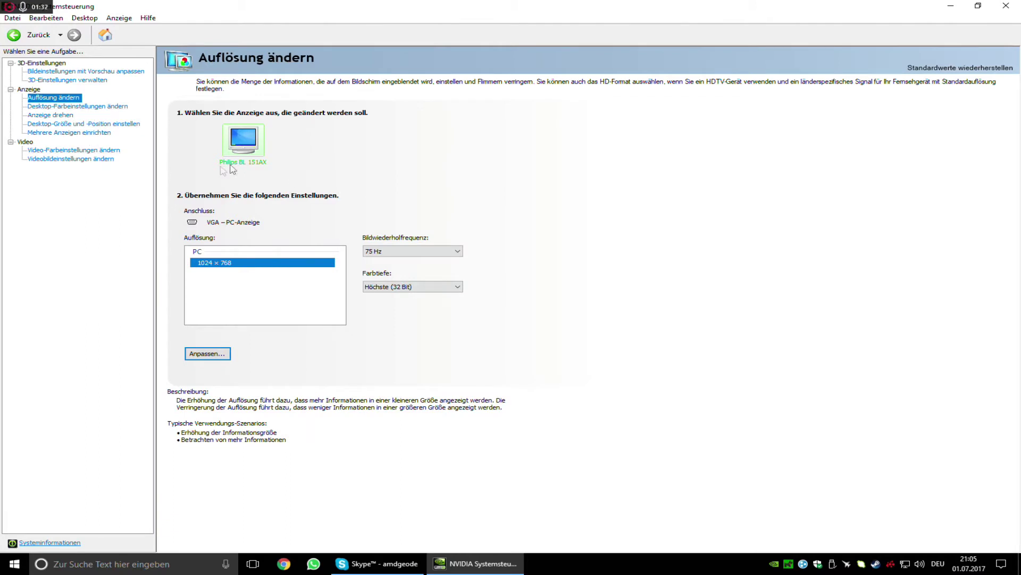
Review the desktop colour, display rotation, desktop size and position, and multiple-display settings
click(68, 107)
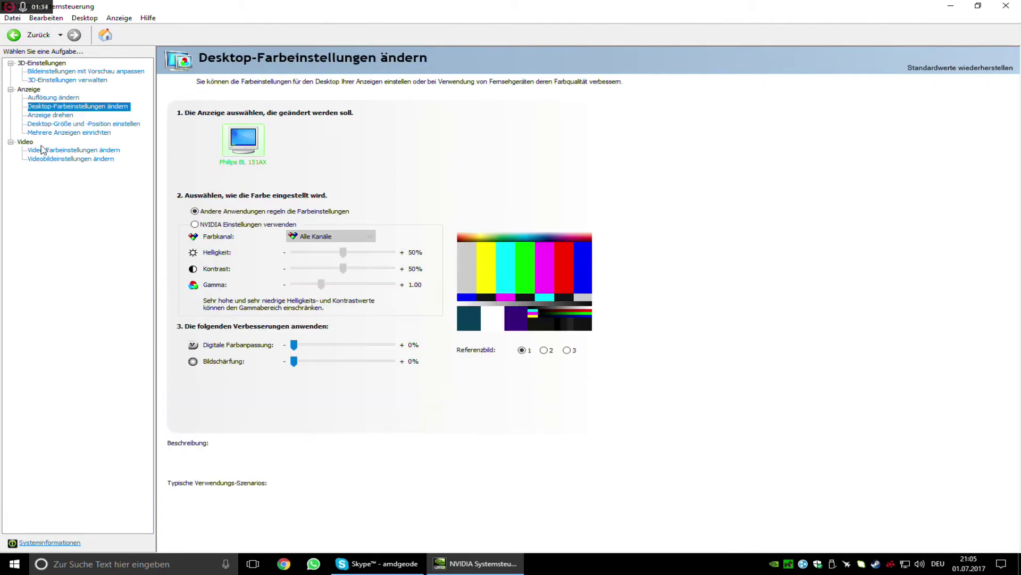
click(50, 115)
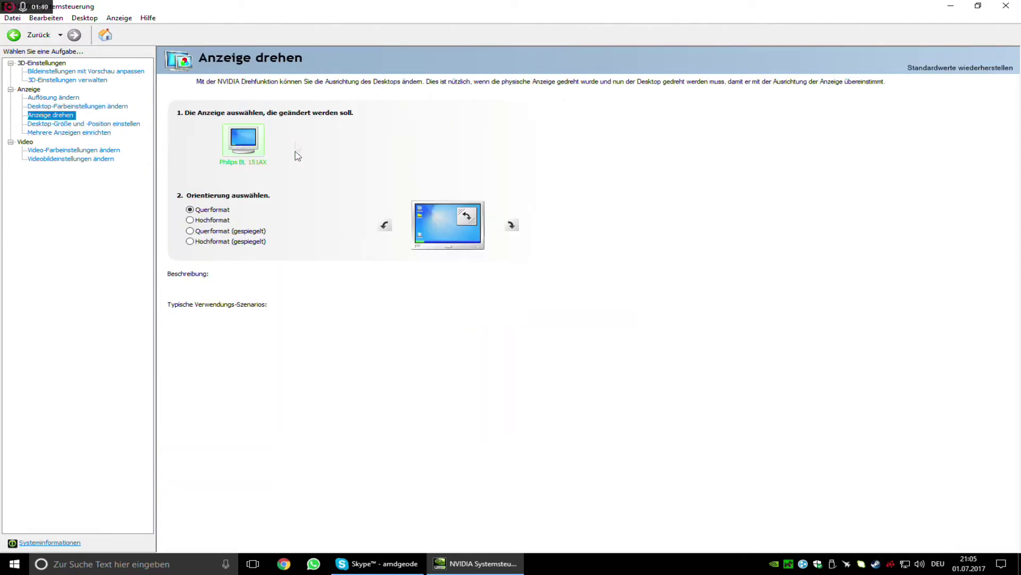
click(68, 125)
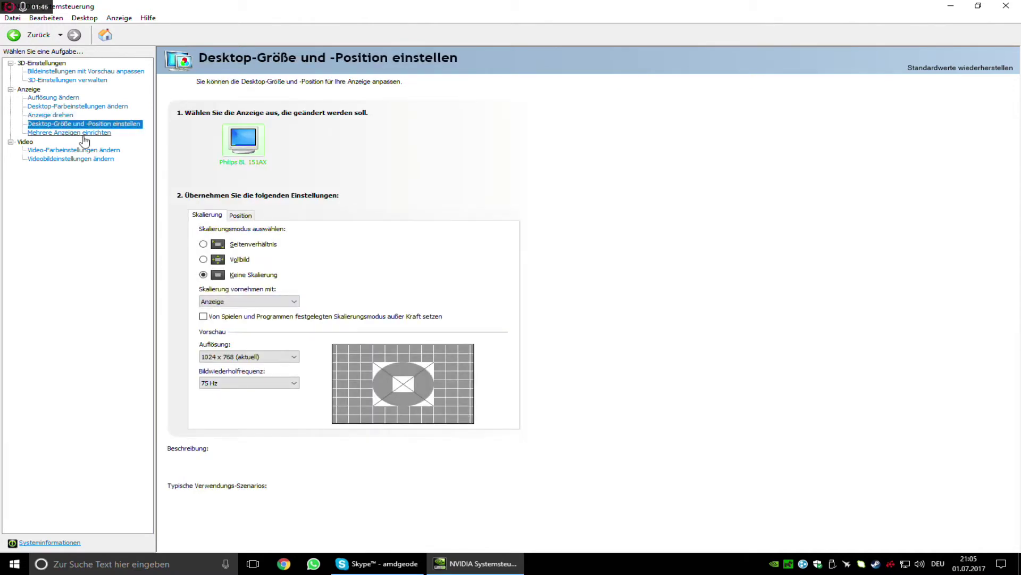
click(83, 136)
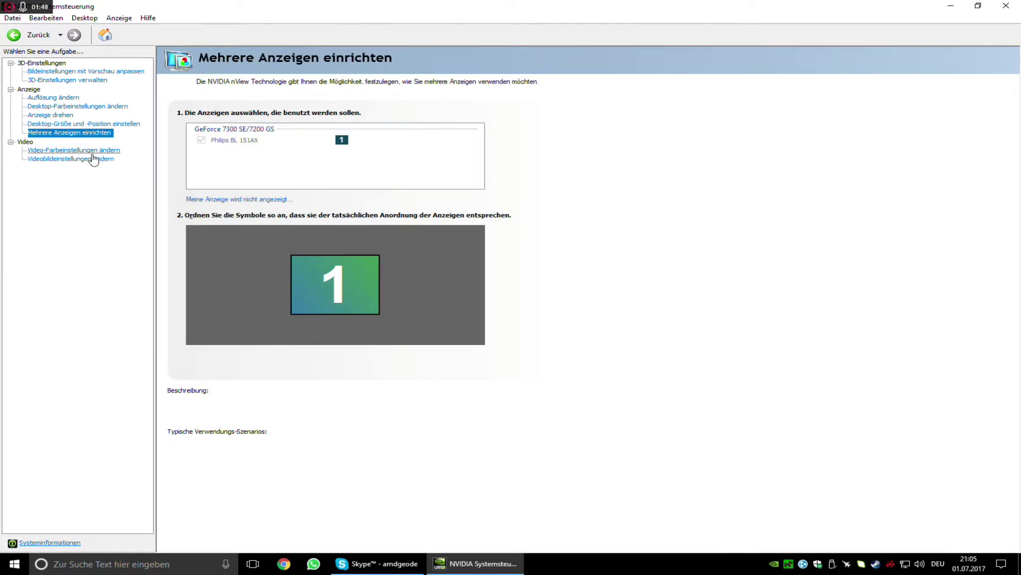
Check the video colour and video image settings, and return to the multiple-display setup to examine the listed monitor
click(93, 153)
click(93, 161)
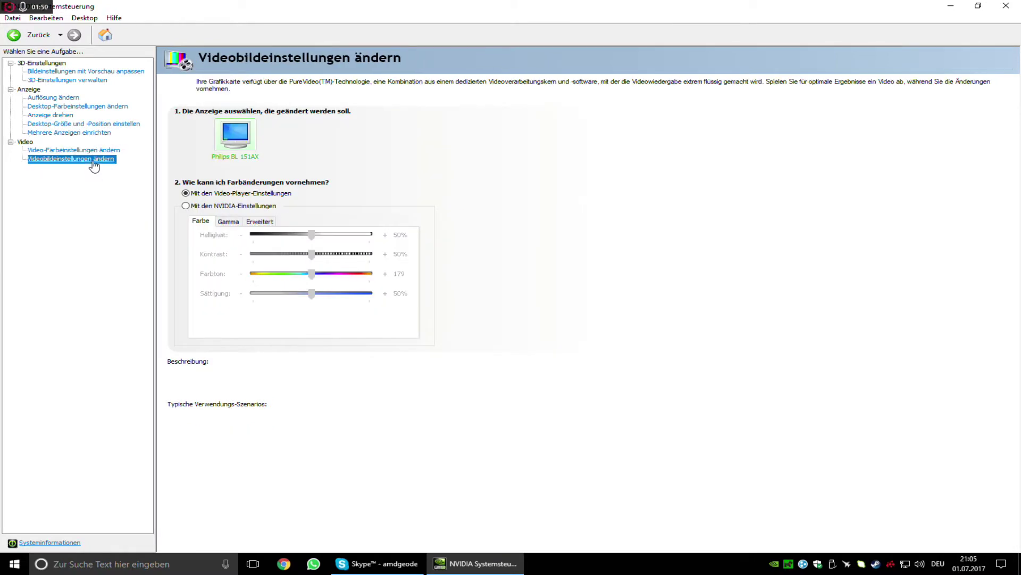
click(70, 132)
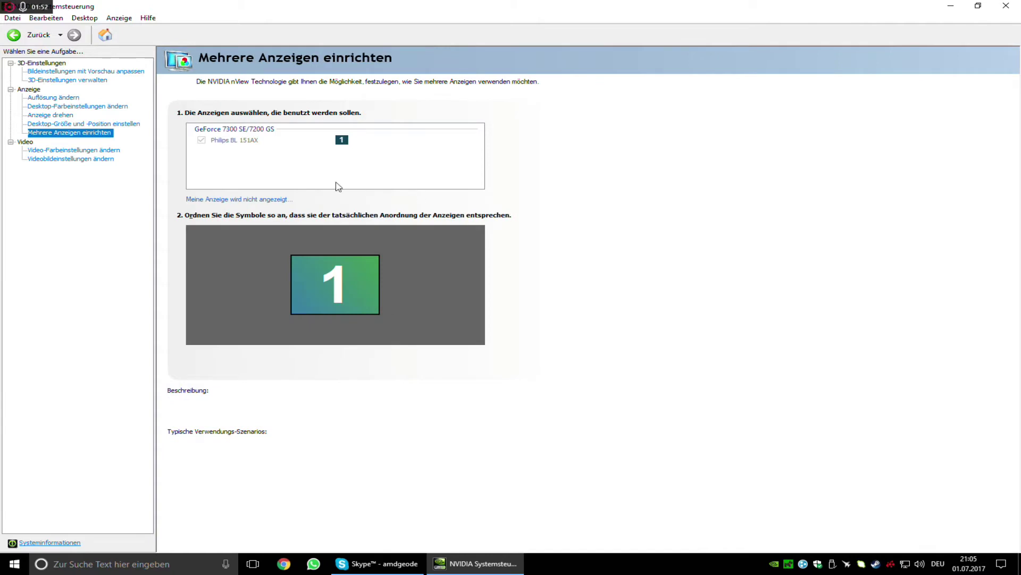
mouse_move(288, 165)
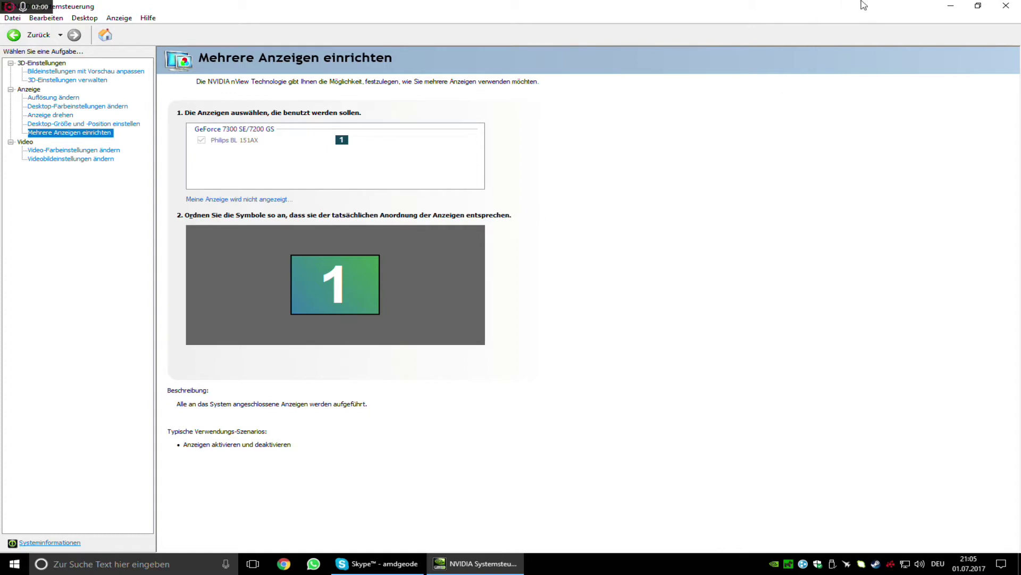
Minimize the NVIDIA Systemsteuerung, examine the two-monitor arrangement in the Windows display settings, and close them
click(955, 5)
right_click(438, 235)
click(552, 377)
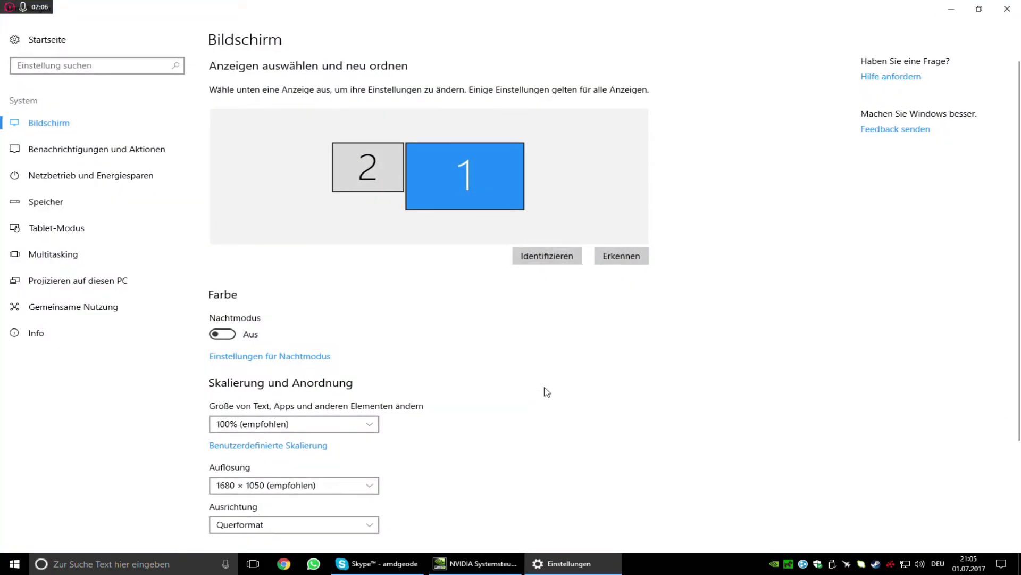
scroll(546, 372, down, 3)
scroll(548, 361, up, 3)
click(1007, 8)
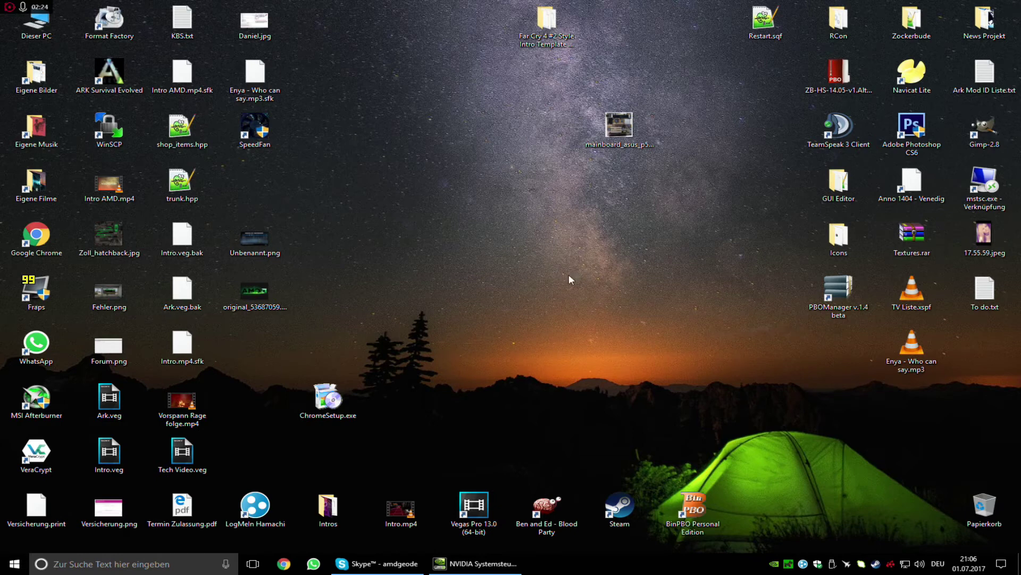
Bring MSI Afterburner back up and view the readings of the G72 graphics card
click(847, 563)
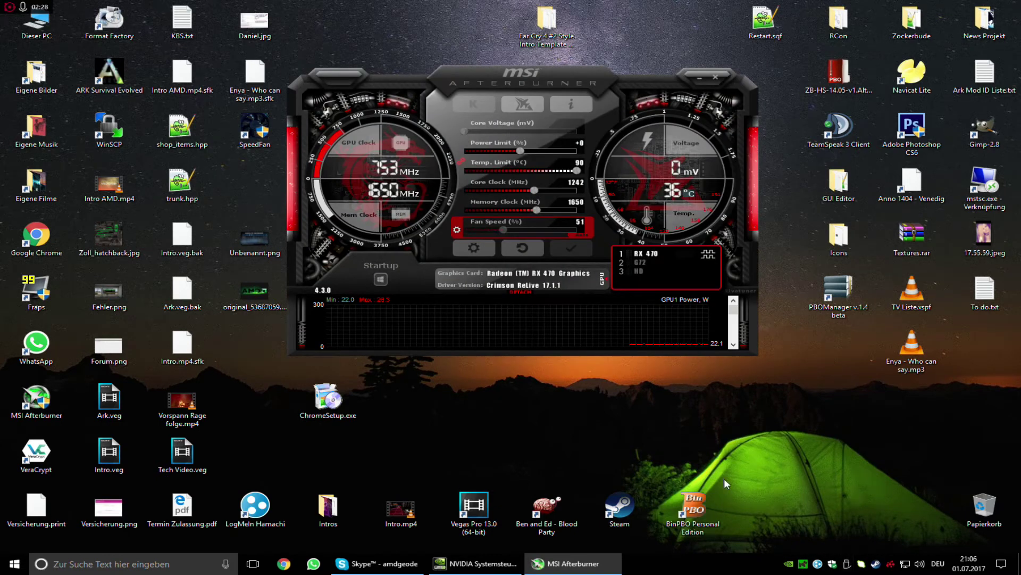
click(640, 262)
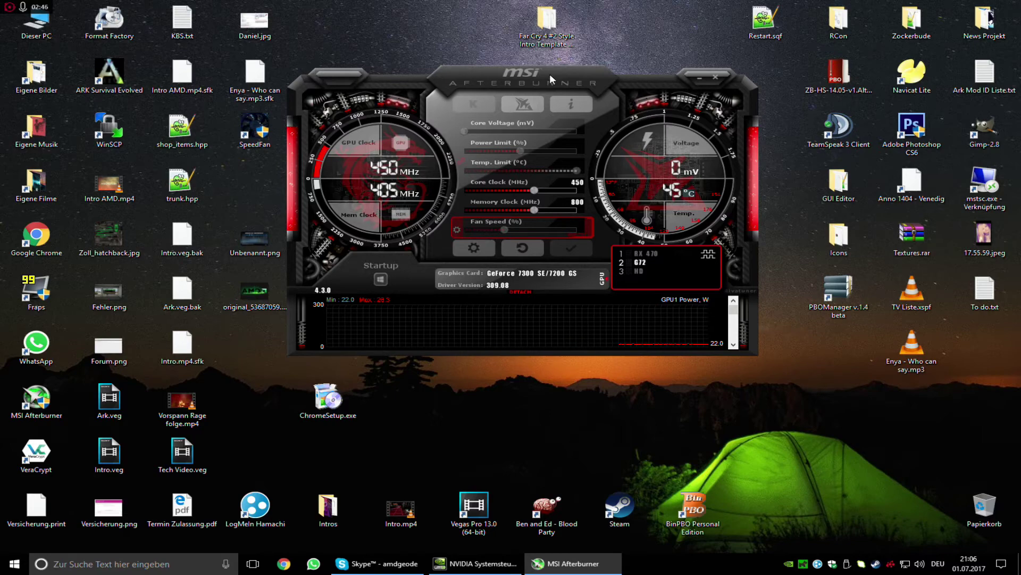
Move the MSI Afterburner window lower on the desktop and bring the NVIDIA Systemsteuerung back up
drag(550, 74, 593, 177)
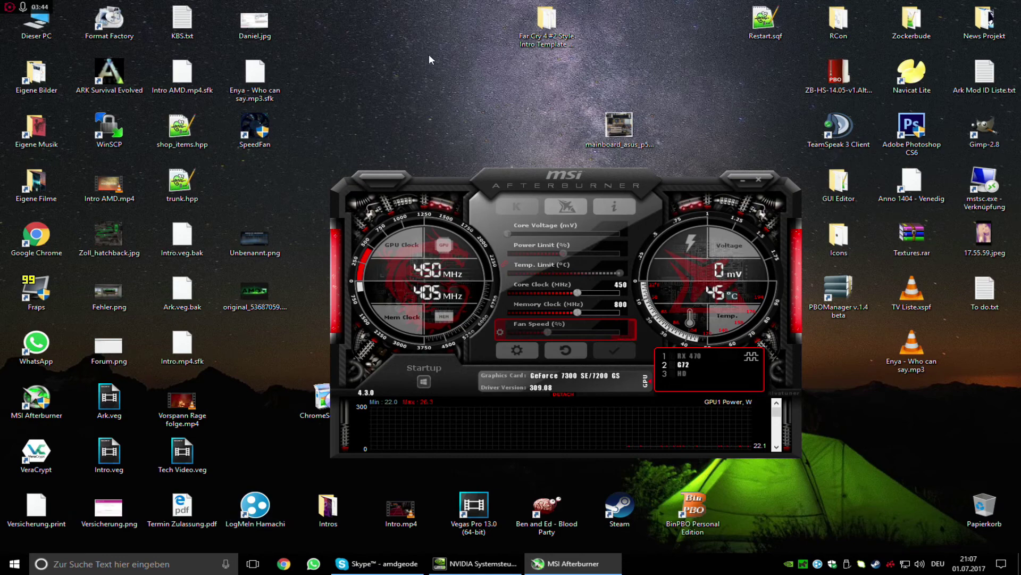
right_click(440, 110)
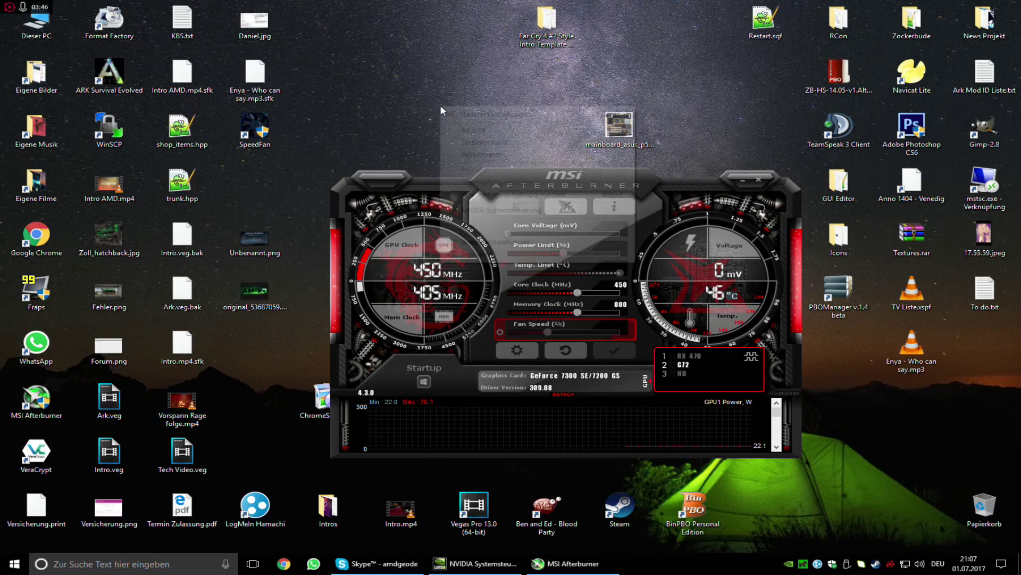
click(487, 211)
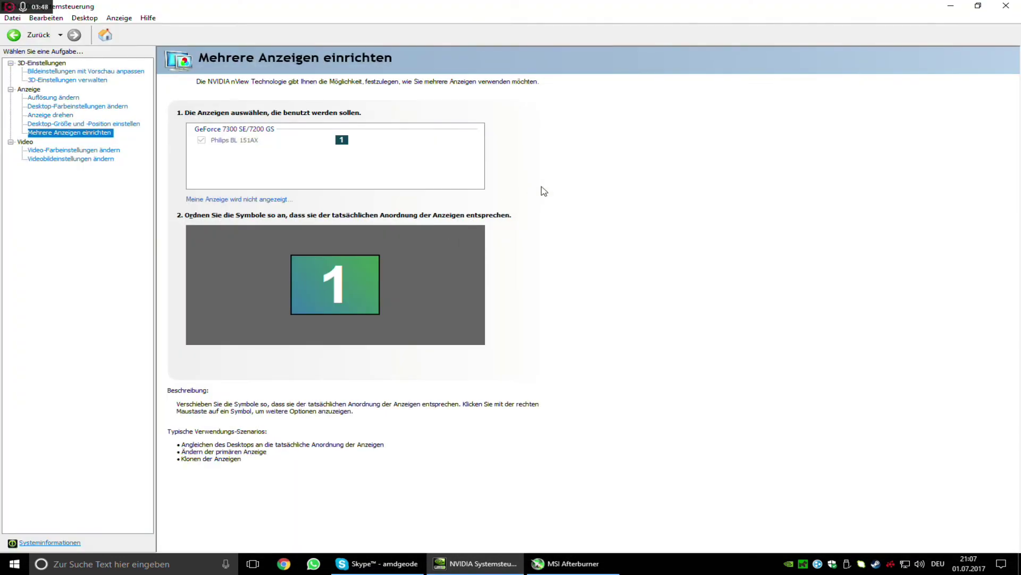
View the version information of the NVIDIA Systemsteuerung, dismiss it, and close the Systemsteuerung
click(148, 18)
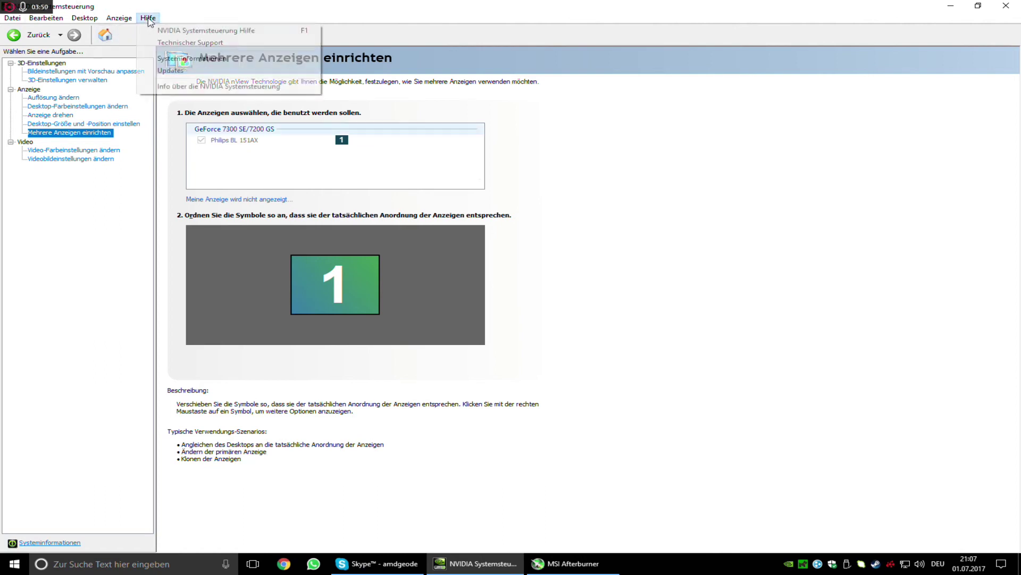
click(298, 86)
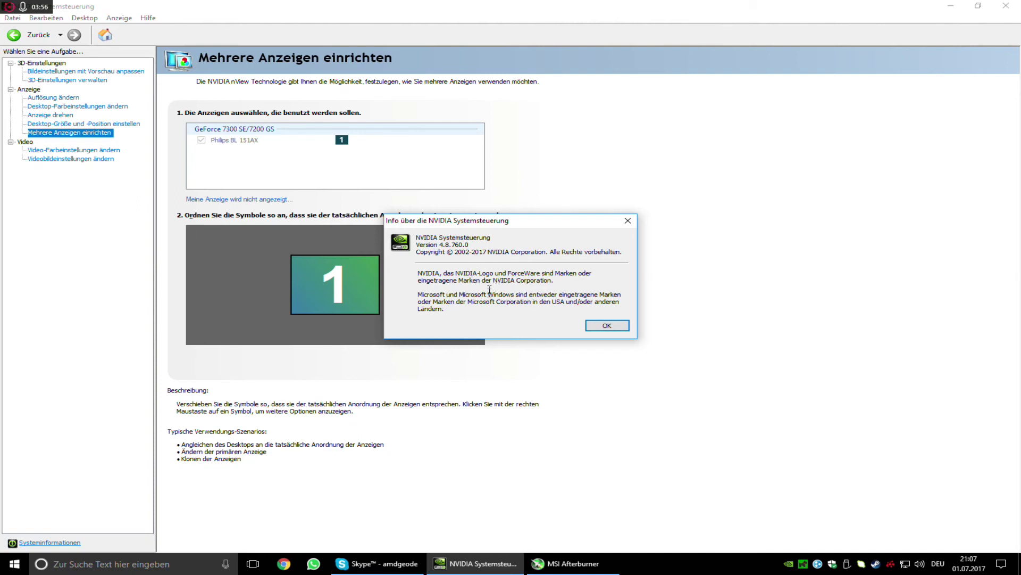
click(607, 325)
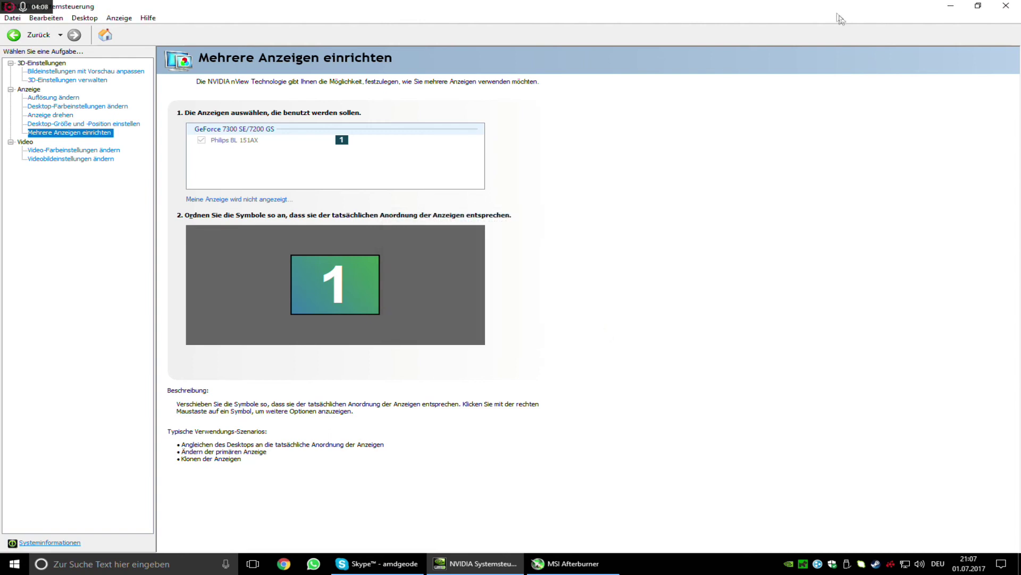
click(1006, 6)
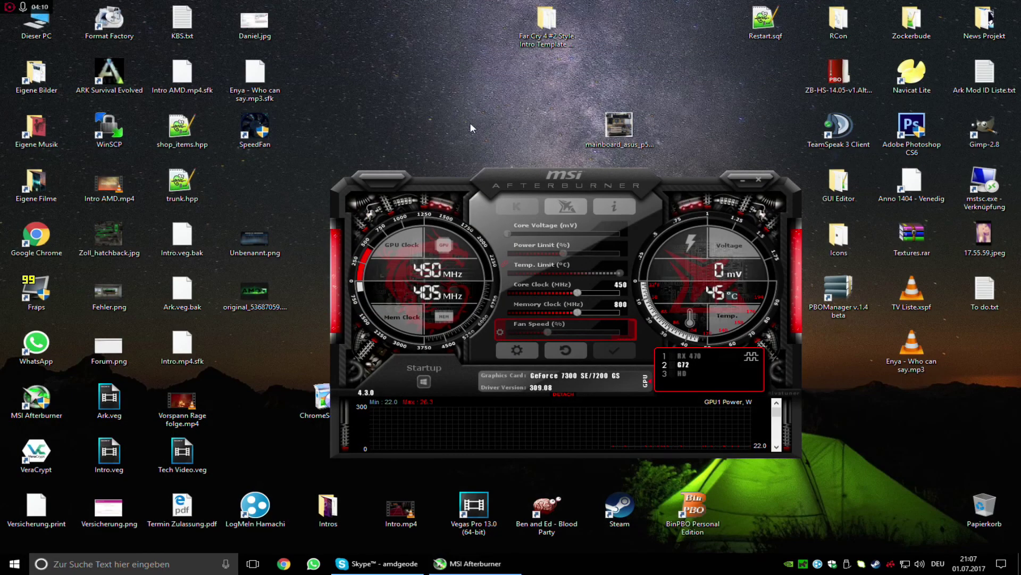